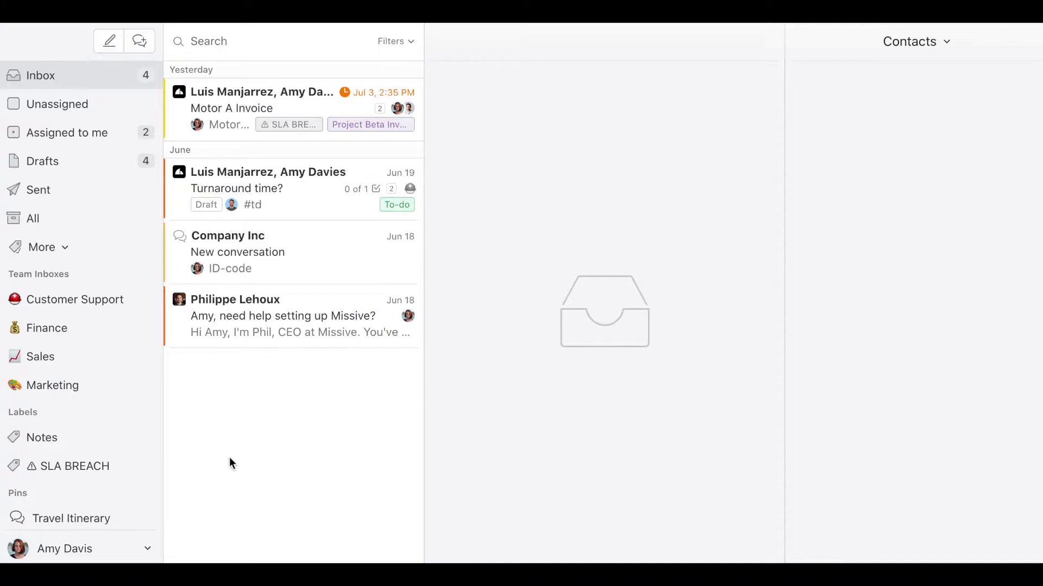
# Open the Company Inc organization's Teams list in Settings and begin a new team.
pyautogui.click(65, 545)
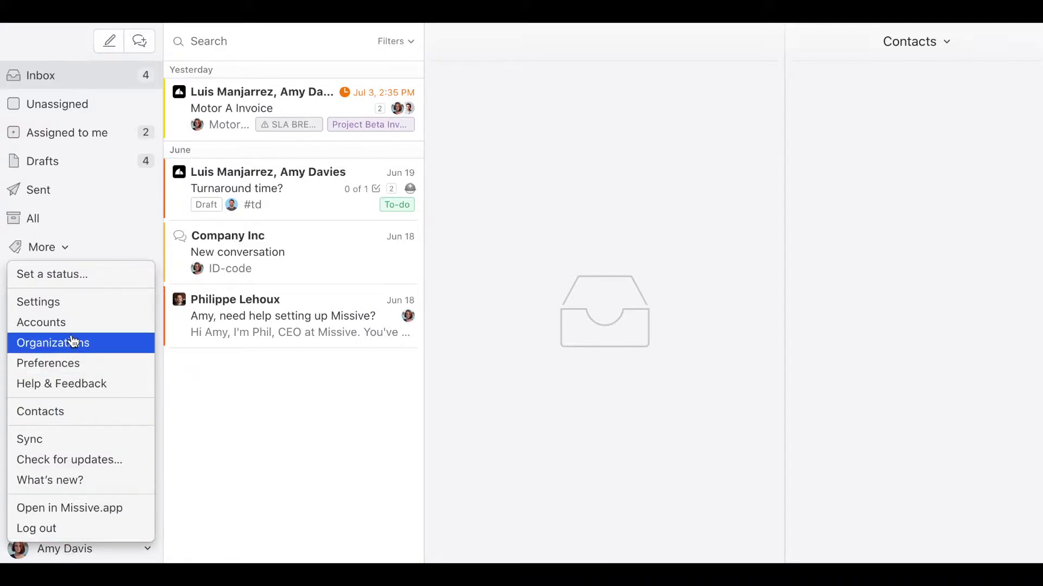
pyautogui.click(65, 305)
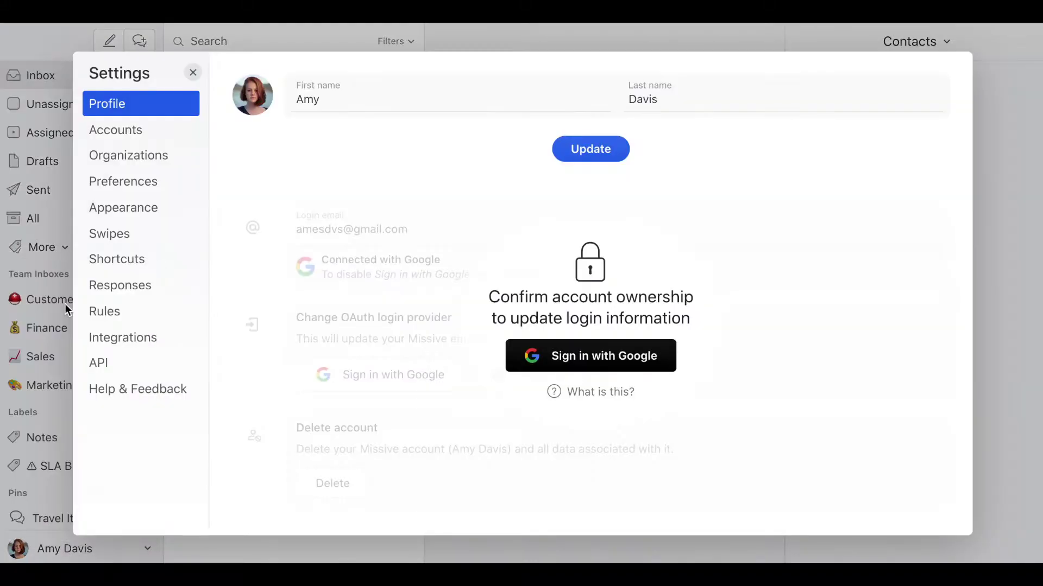
pyautogui.click(141, 162)
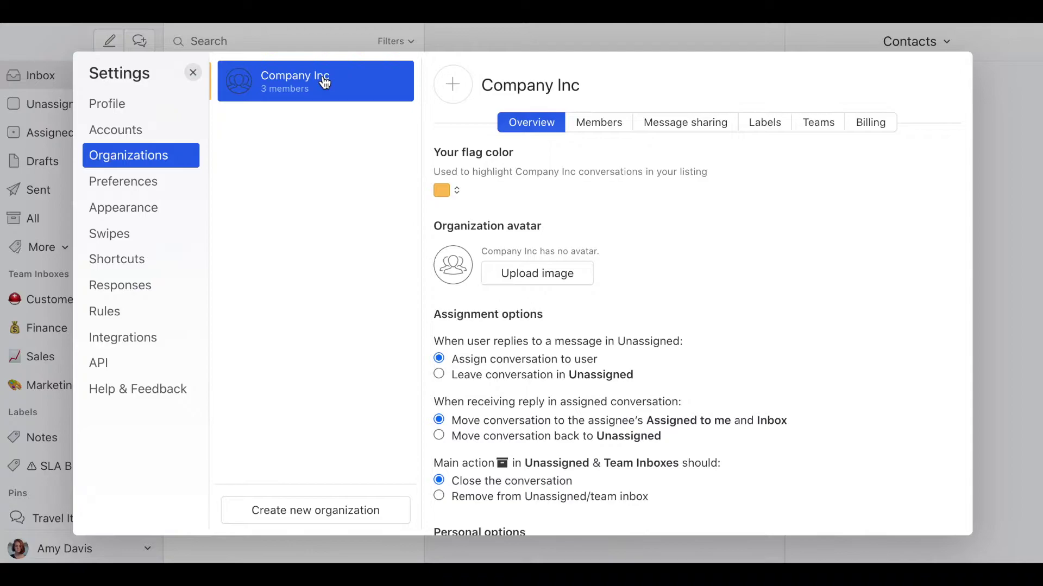
pyautogui.click(810, 125)
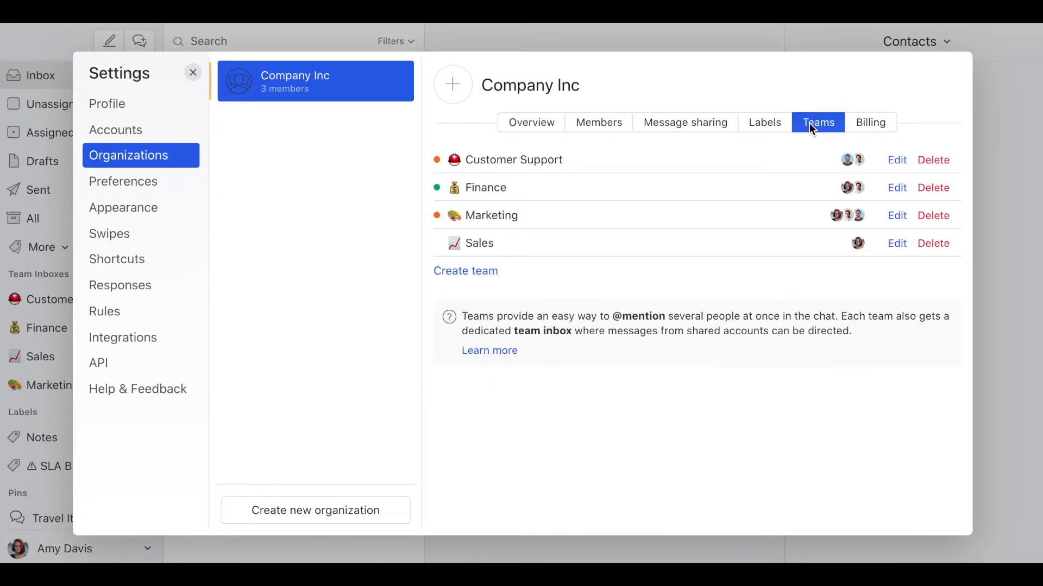
pyautogui.click(479, 273)
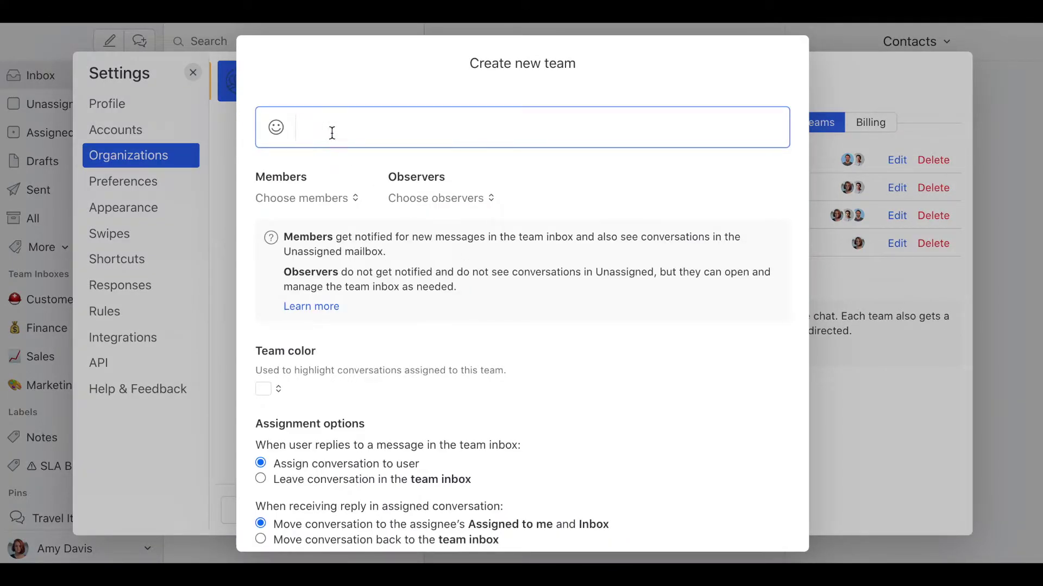
# Name the new Company Inc team 'Tech support' and create it.
pyautogui.write('Tech support')
pyautogui.scroll(-1, 308, 196)
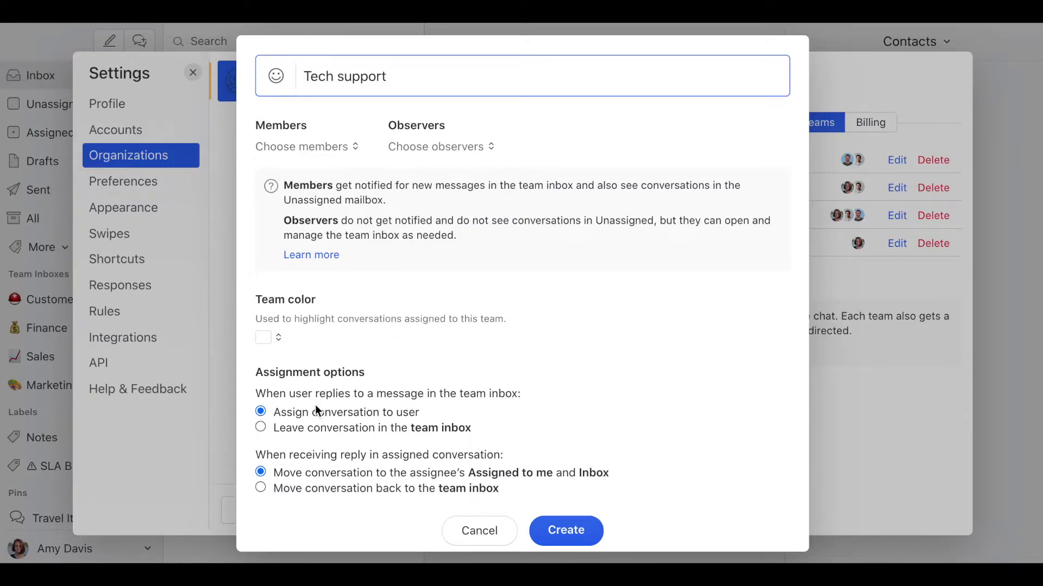
pyautogui.scroll(-1, 337, 409)
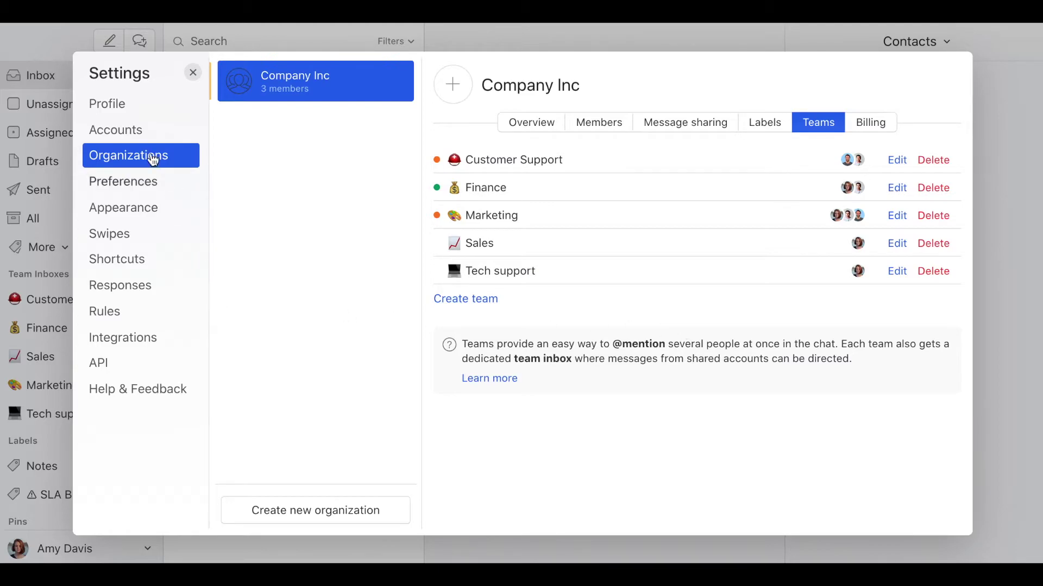
# Share the Gmail account with the Tech support team instead of Customer Support and save.
pyautogui.click(137, 139)
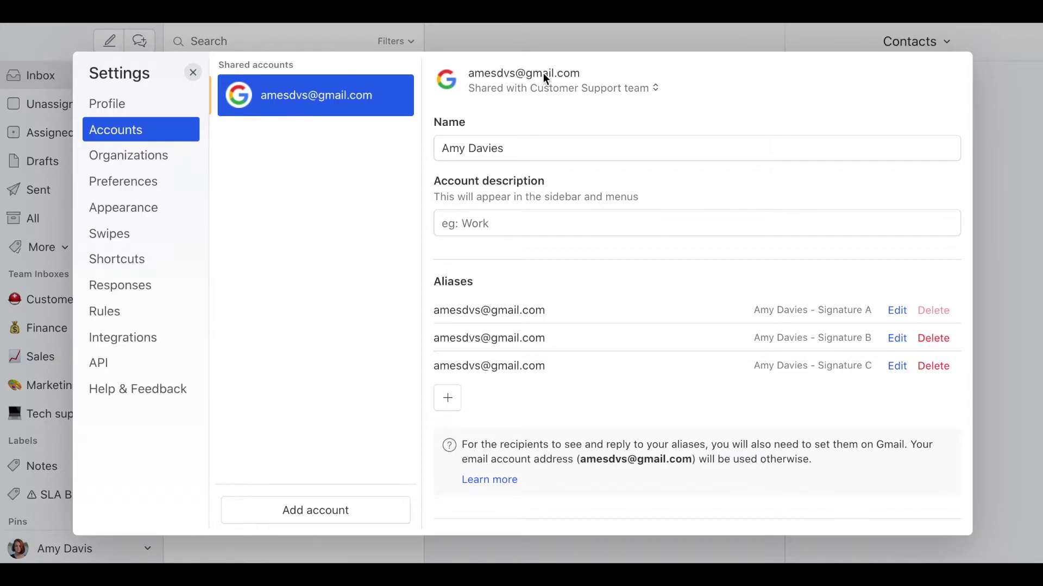
pyautogui.click(600, 94)
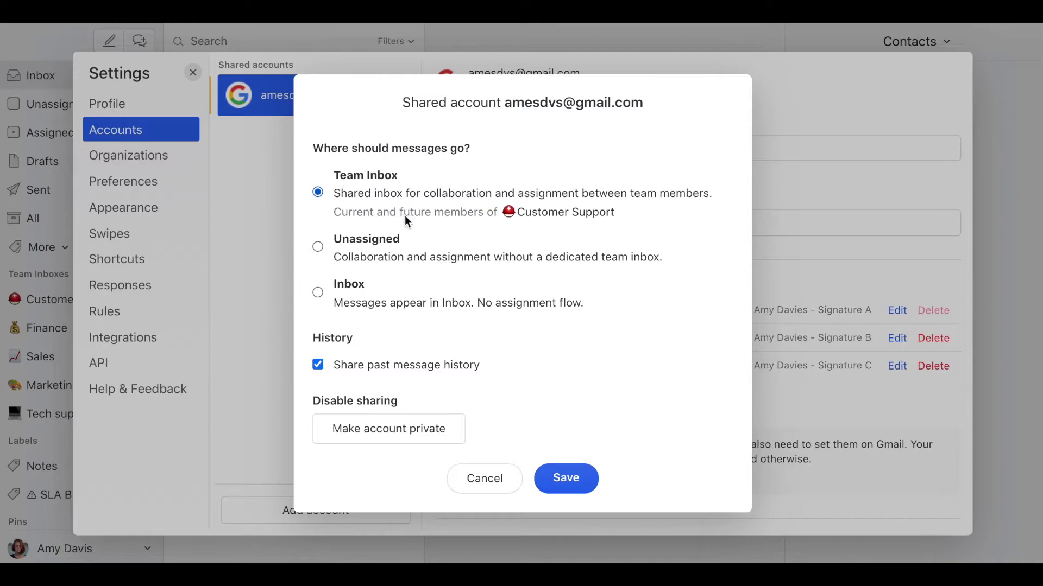
pyautogui.click(532, 212)
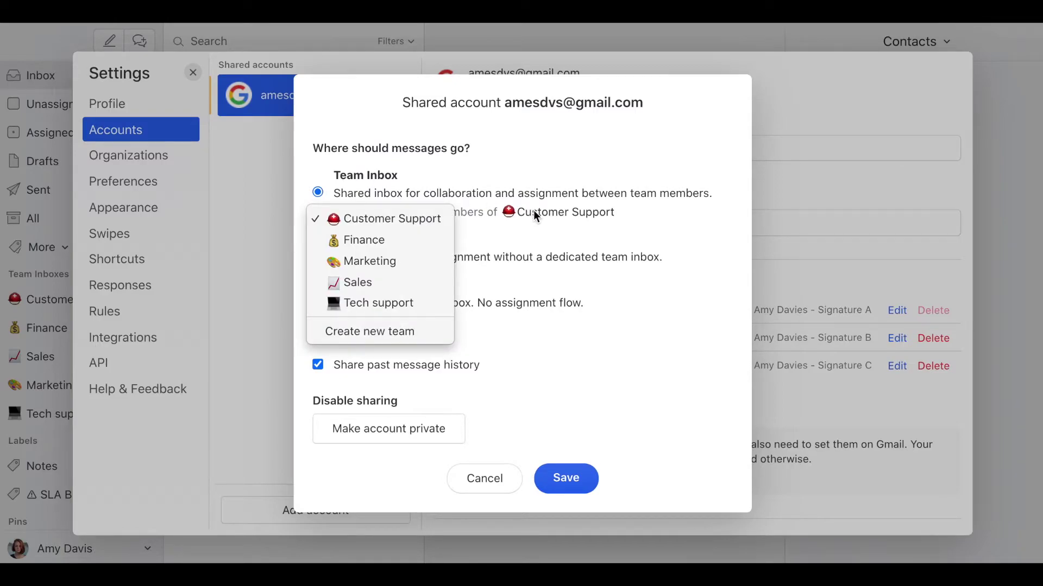
pyautogui.click(377, 310)
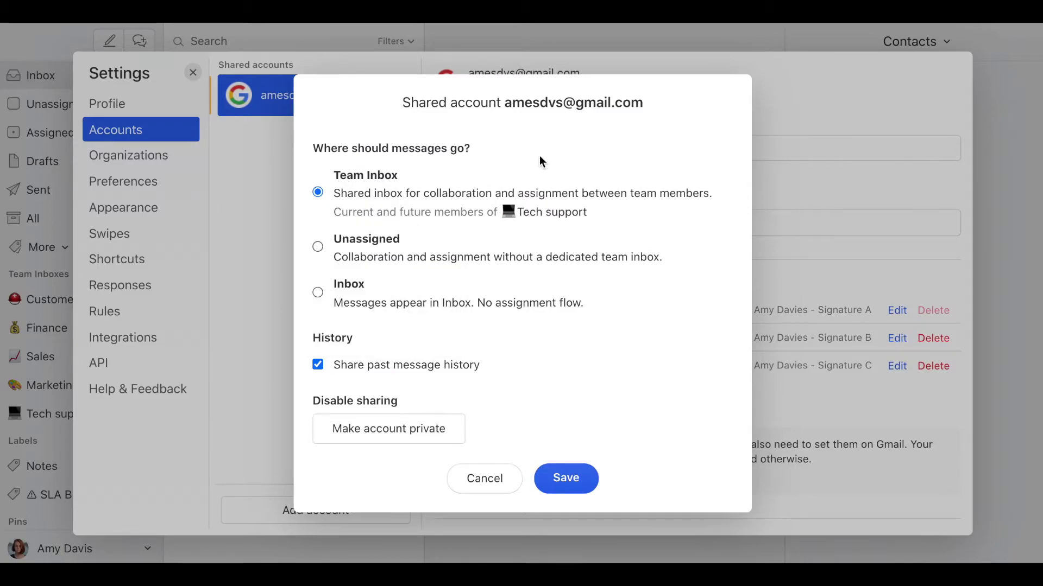
pyautogui.click(578, 485)
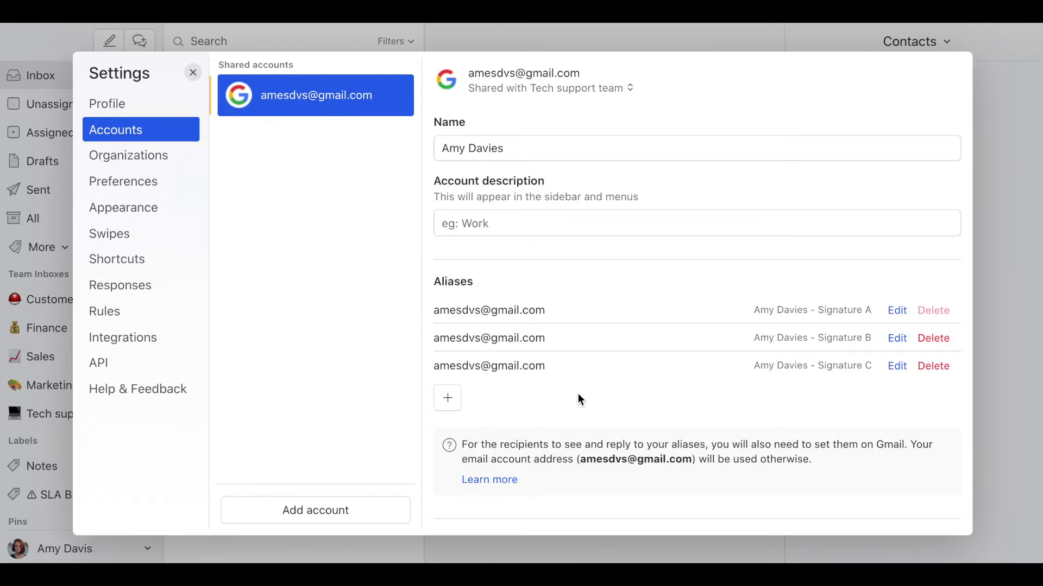
pyautogui.click(985, 357)
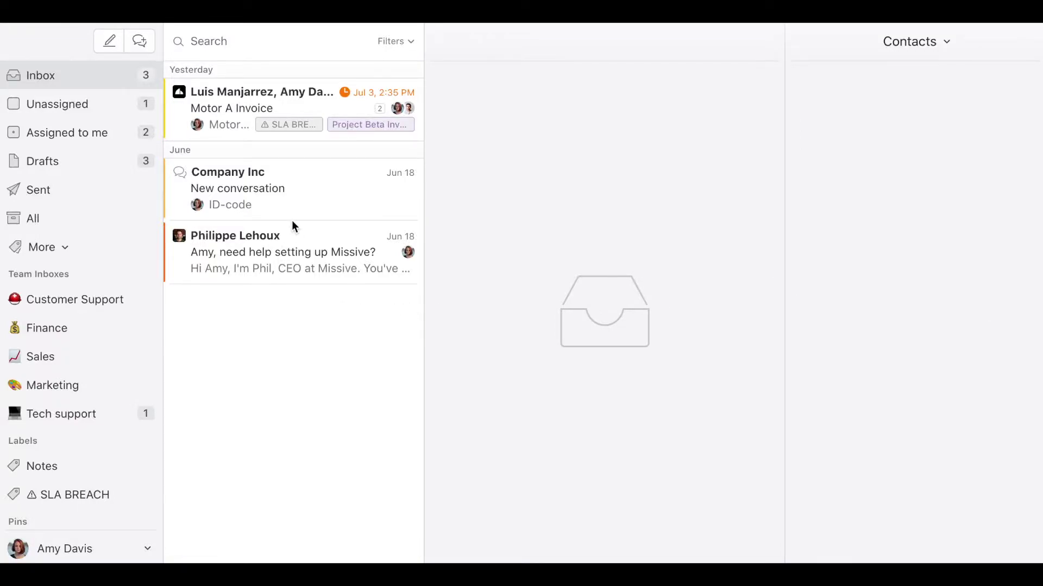
# Reassign the 'need help setting up Missive?' welcome conversation from Customer Support to Tech support.
pyautogui.click(268, 244)
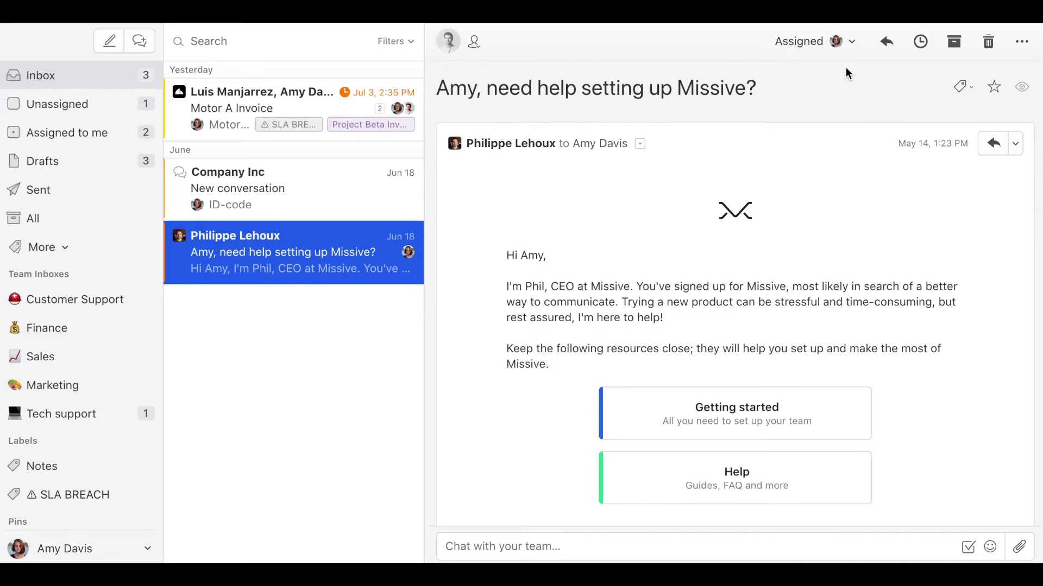
pyautogui.click(818, 47)
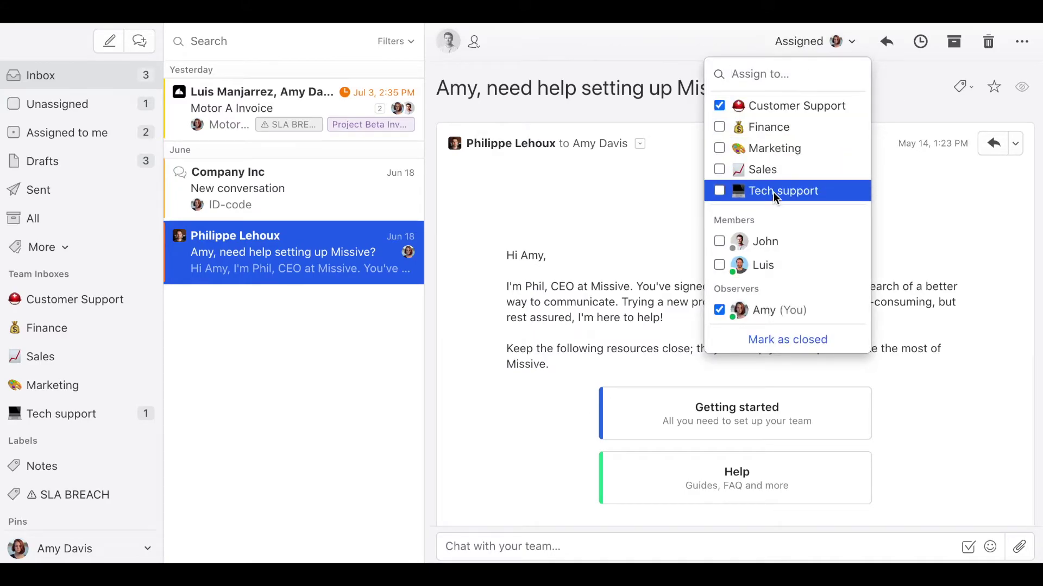
pyautogui.click(720, 191)
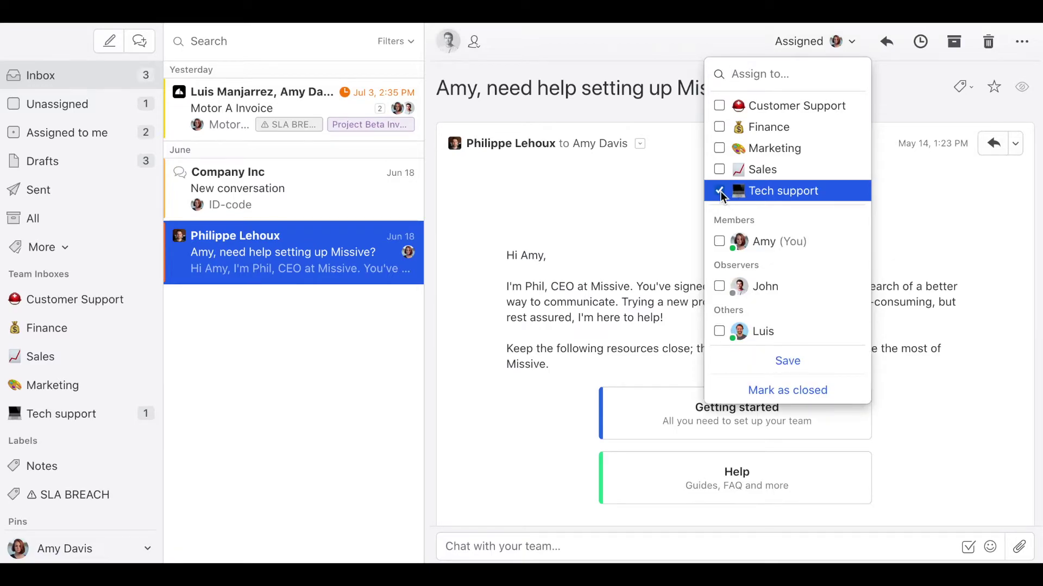
pyautogui.click(785, 373)
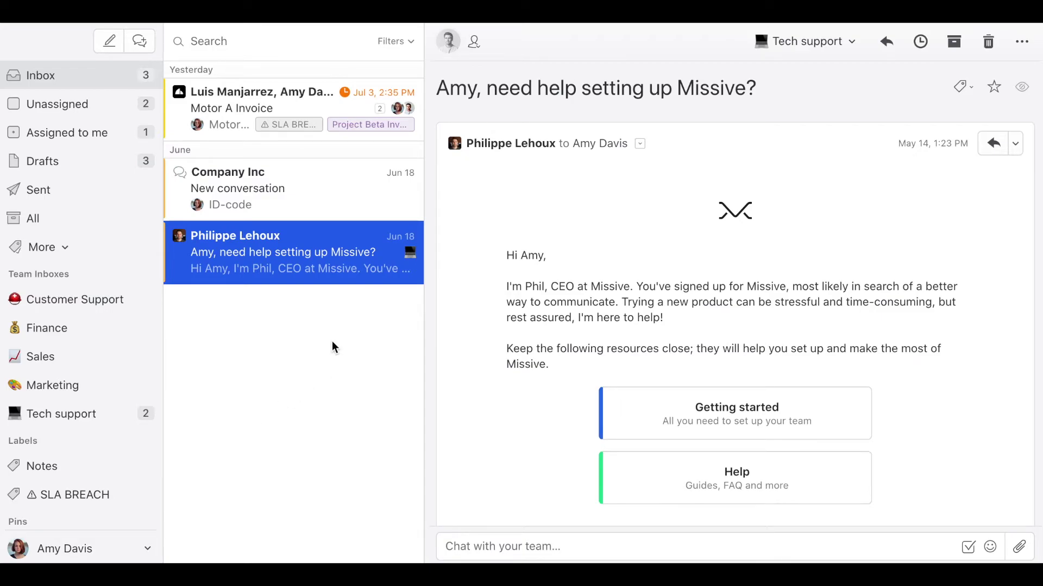
# In Settings > Rules, begin a Company Inc rule triggered by incoming Email.
pyautogui.click(69, 550)
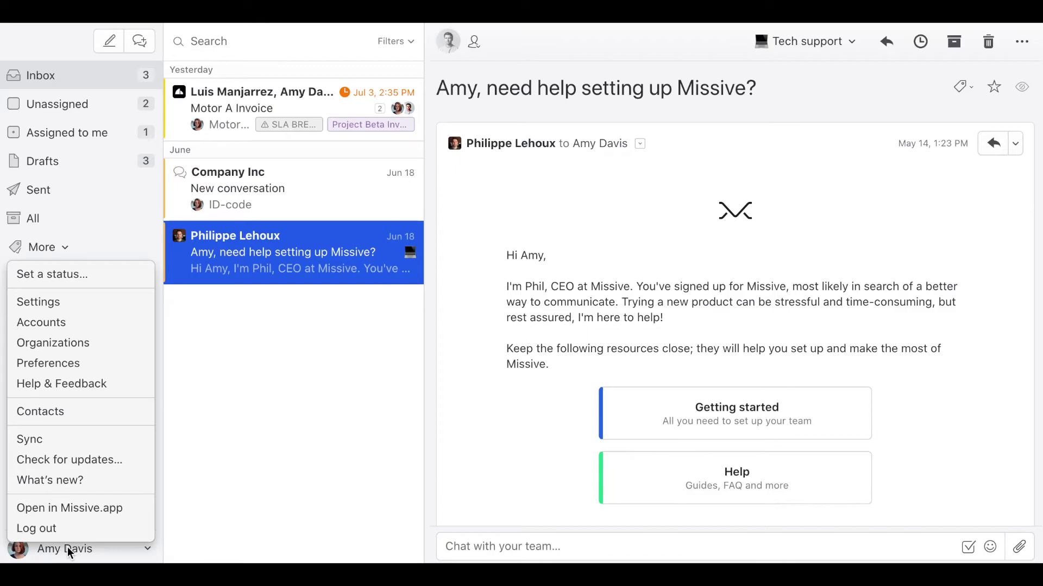
pyautogui.click(71, 302)
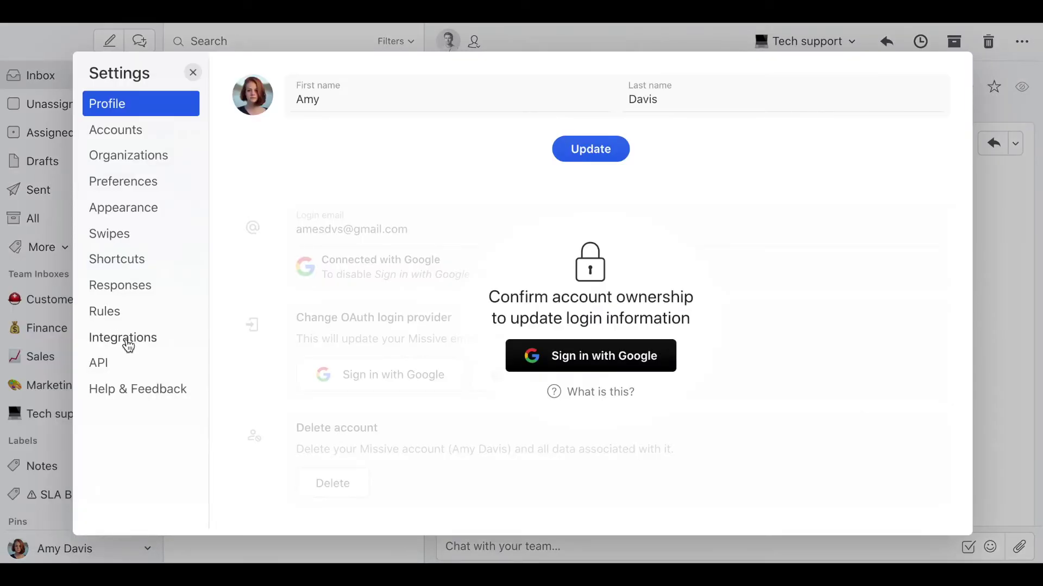
pyautogui.click(123, 311)
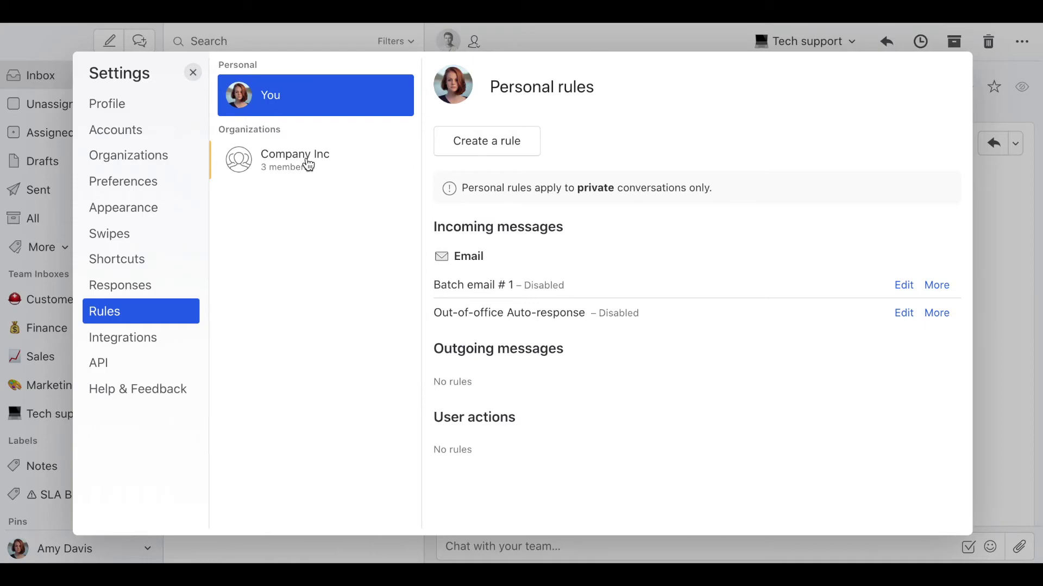
pyautogui.click(349, 166)
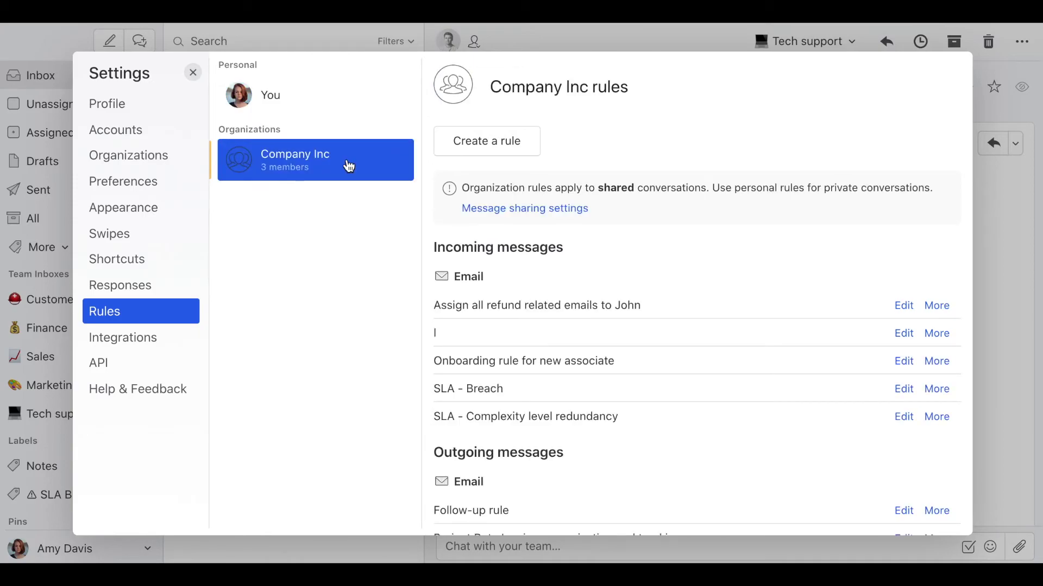
pyautogui.click(484, 149)
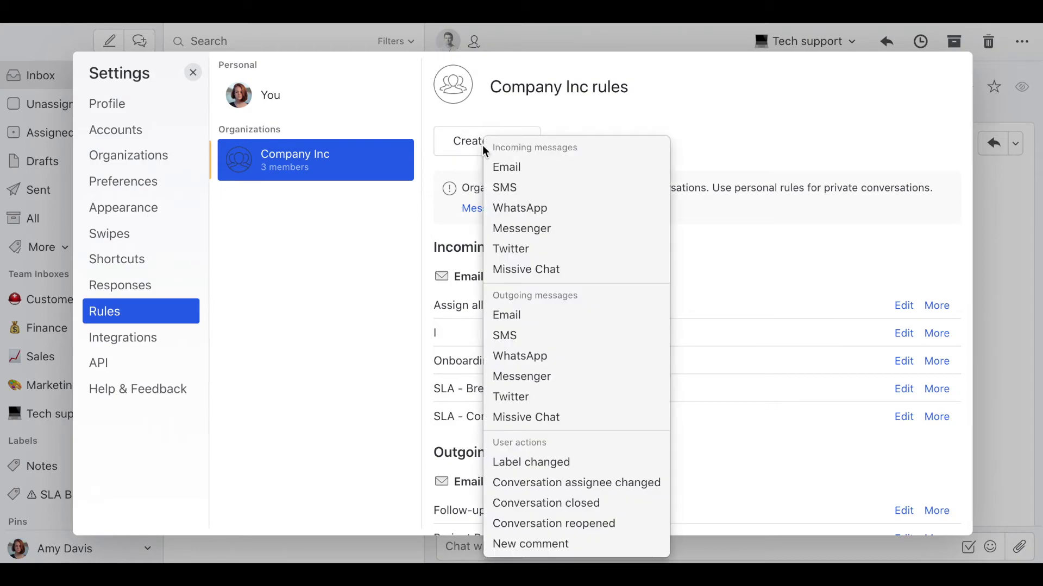
pyautogui.click(536, 167)
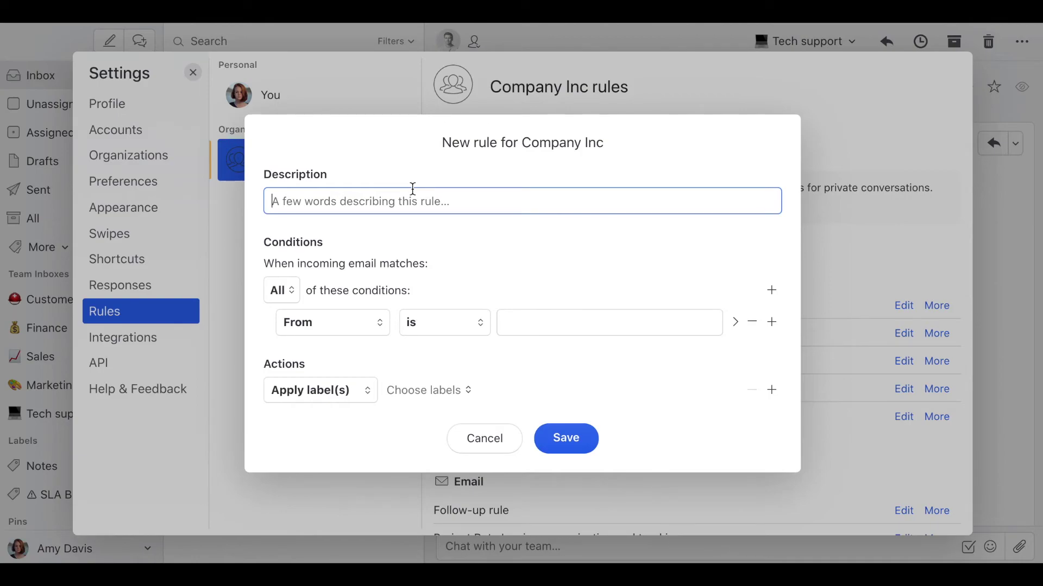
# Describe the rule as 'Bug keyword -> Tech support team' with condition message content contains 'bug'.
pyautogui.write('Bug keyword -> Tech support team')
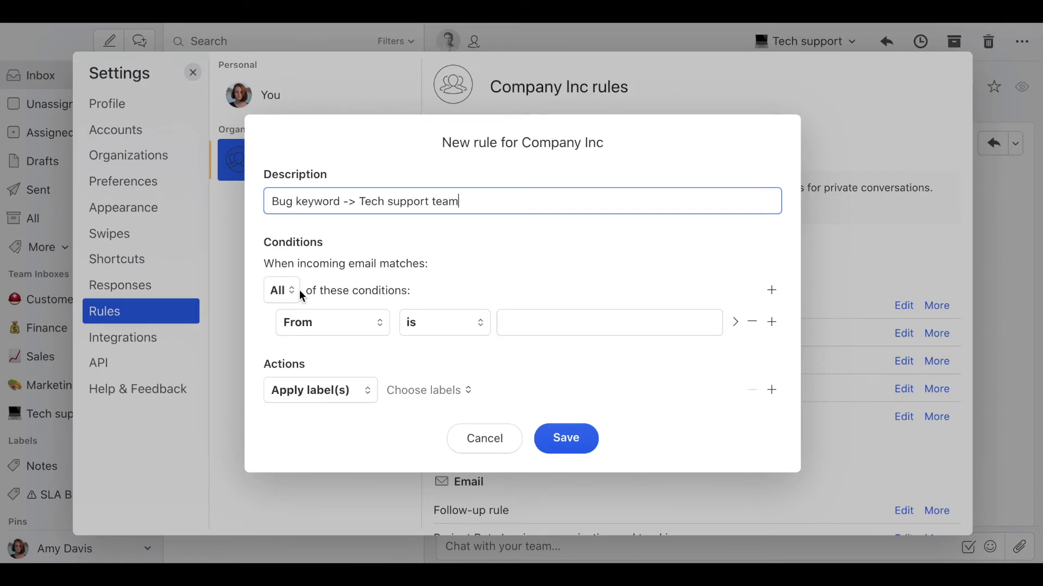
pyautogui.click(361, 324)
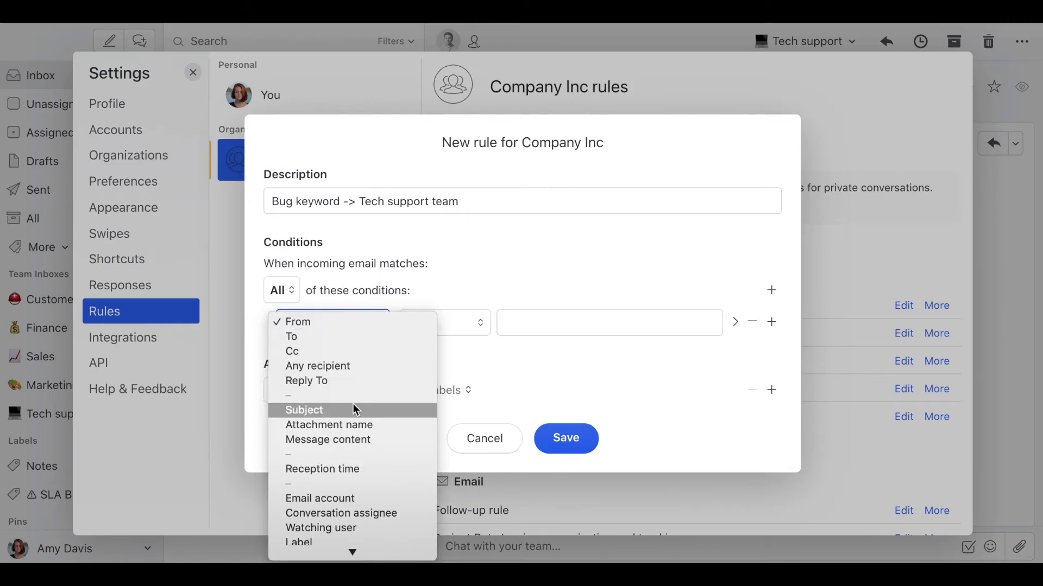
pyautogui.click(359, 439)
pyautogui.click(462, 317)
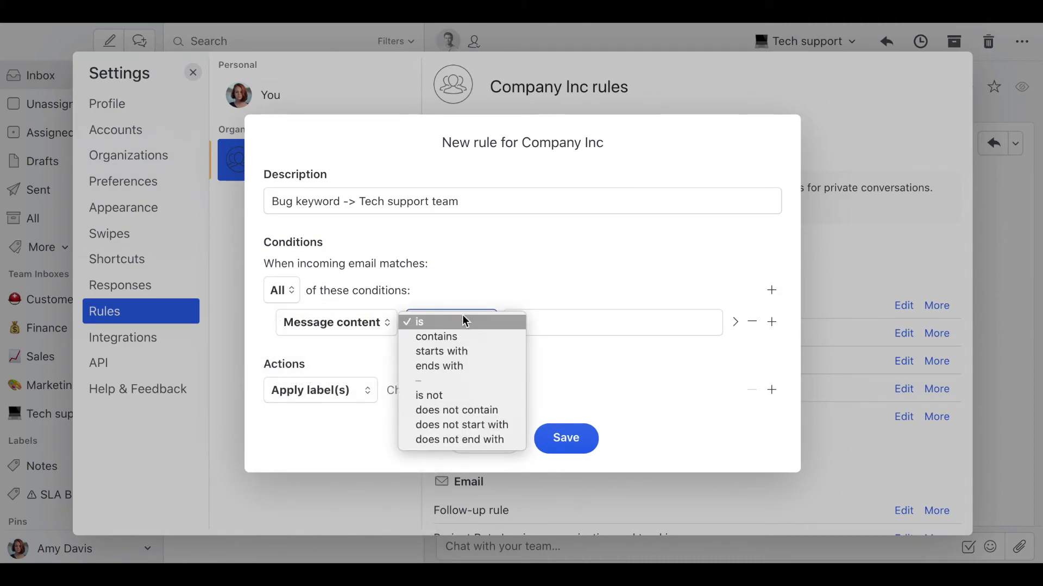
pyautogui.click(462, 335)
pyautogui.click(530, 324)
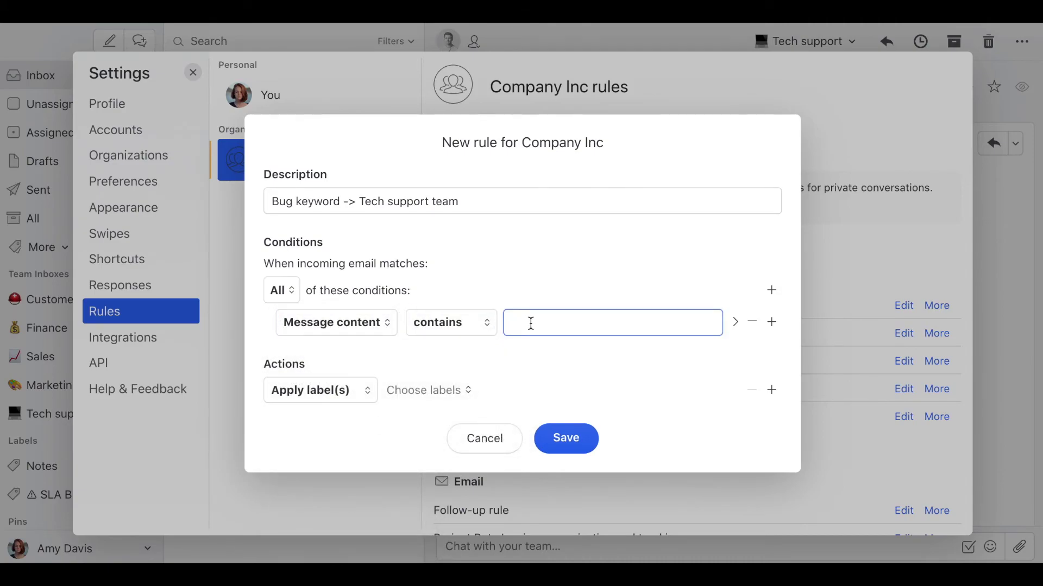
pyautogui.write('bug')
# Set the rule's action to move mail to the Tech support team inbox and save it.
pyautogui.click(320, 389)
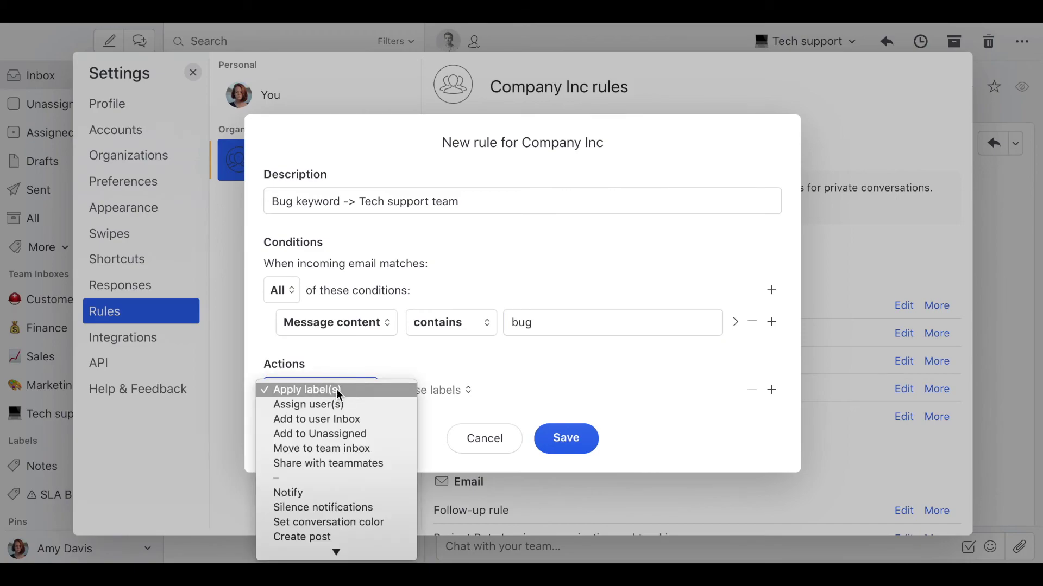
pyautogui.click(347, 449)
pyautogui.click(464, 361)
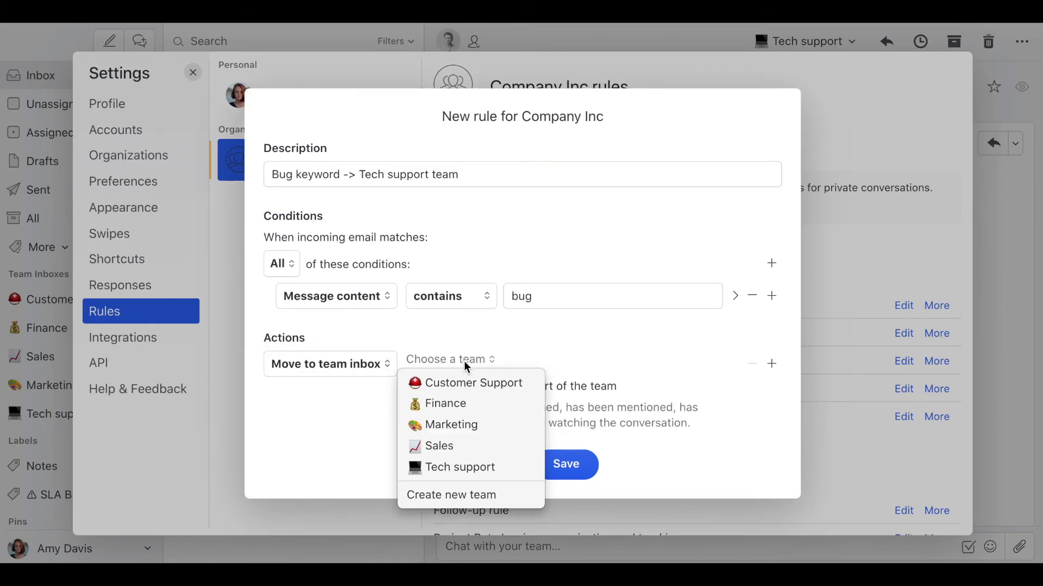
pyautogui.click(461, 469)
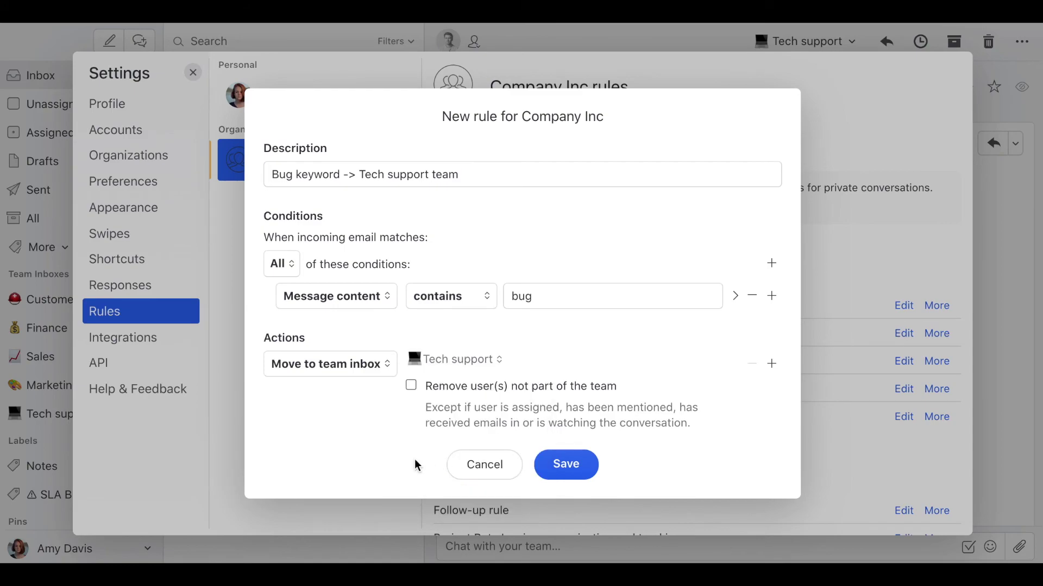
pyautogui.click(569, 468)
pyautogui.click(987, 314)
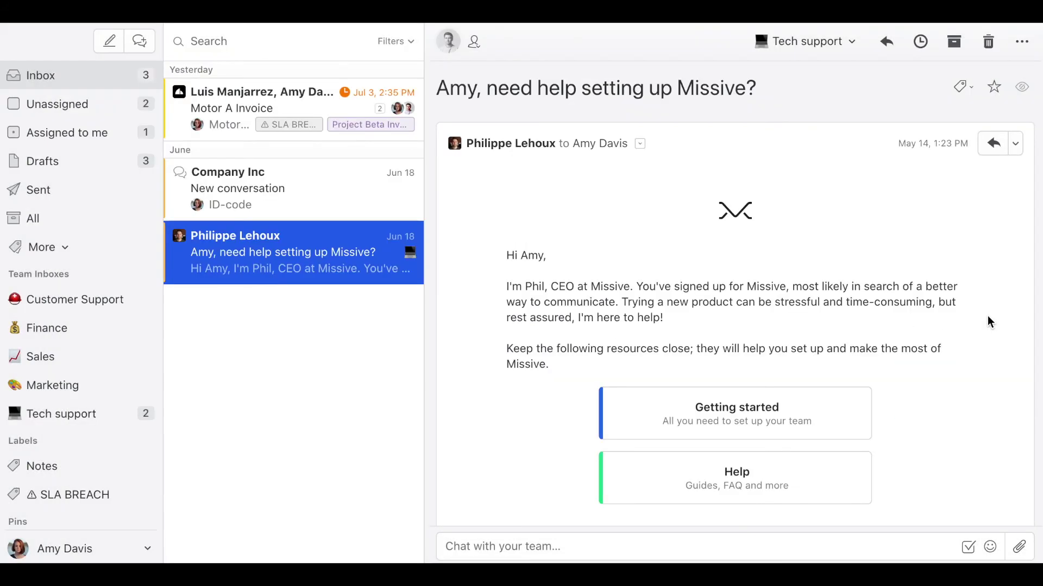